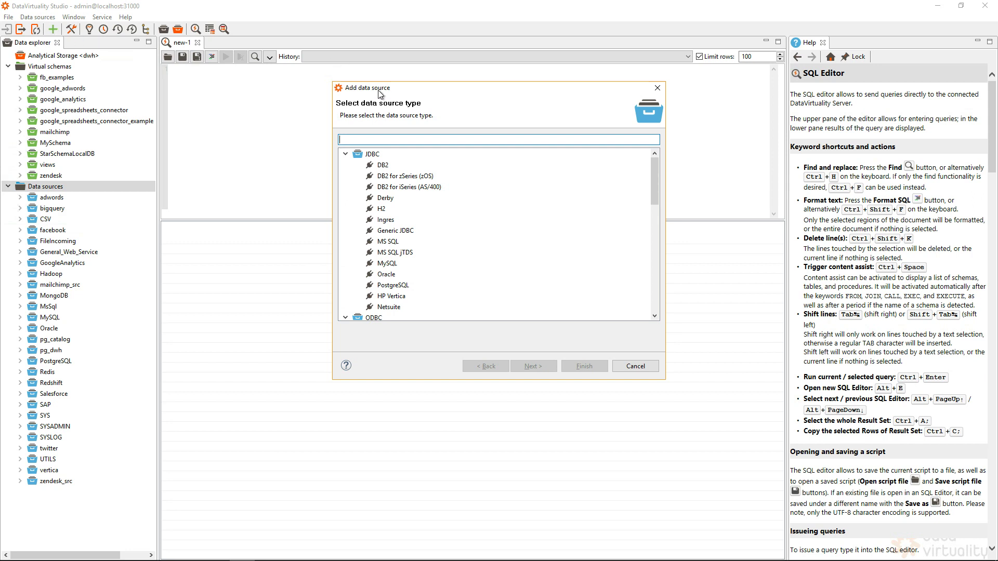
scroll(484, 221, down, 3)
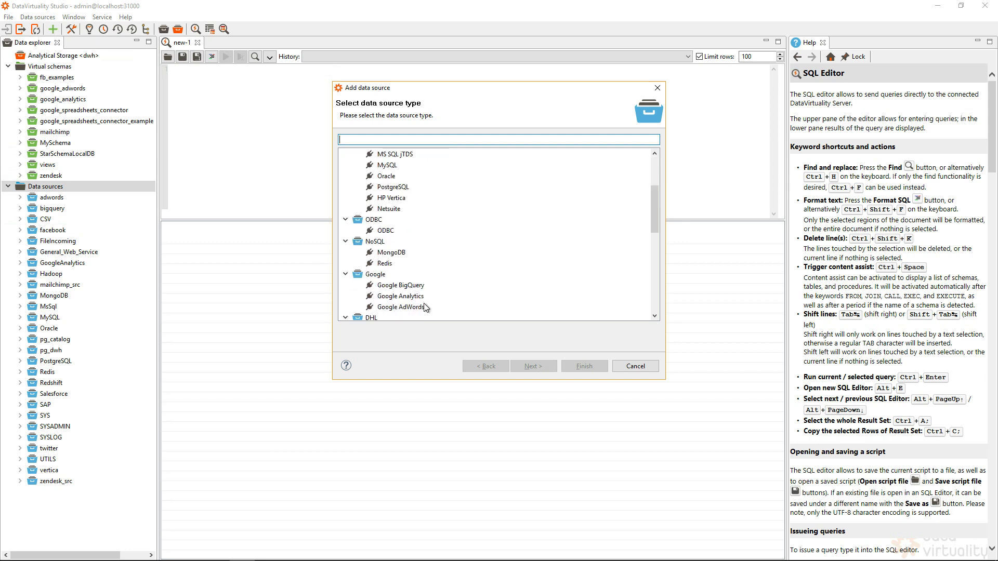
click(411, 298)
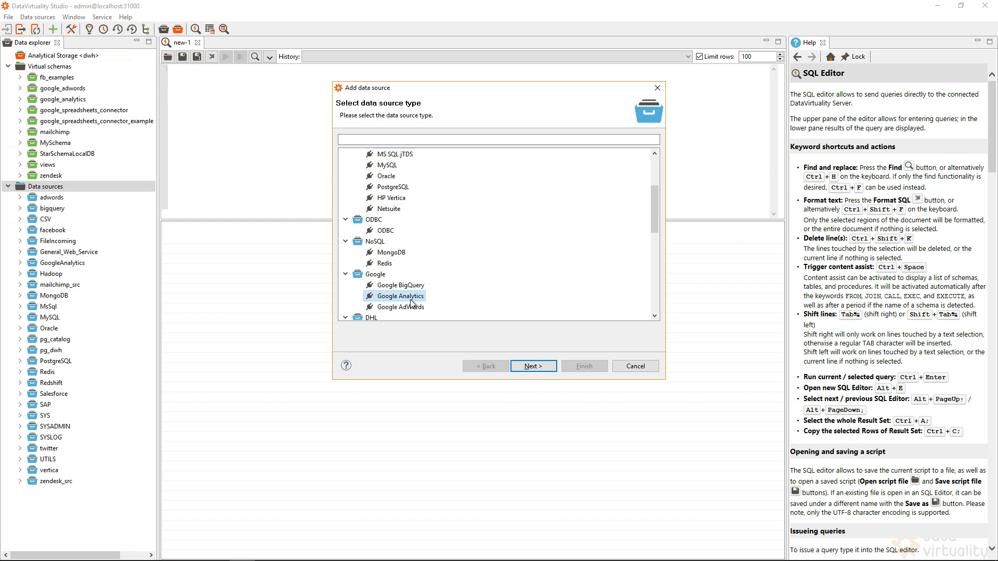
click(530, 365)
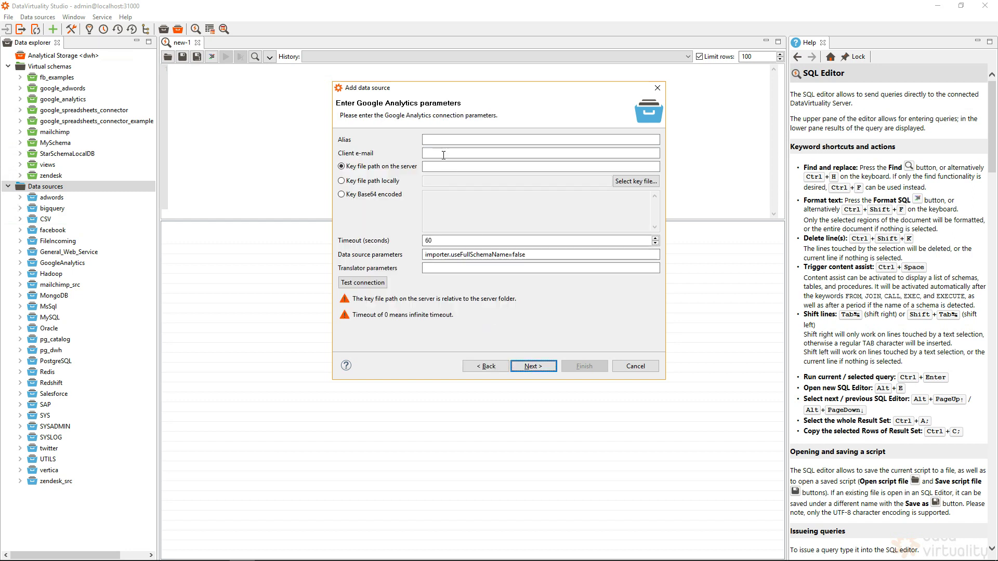
click(440, 141)
click(438, 167)
click(642, 366)
Step: View the content of the profiles table in the GoogleAnalytics data source
click(70, 263)
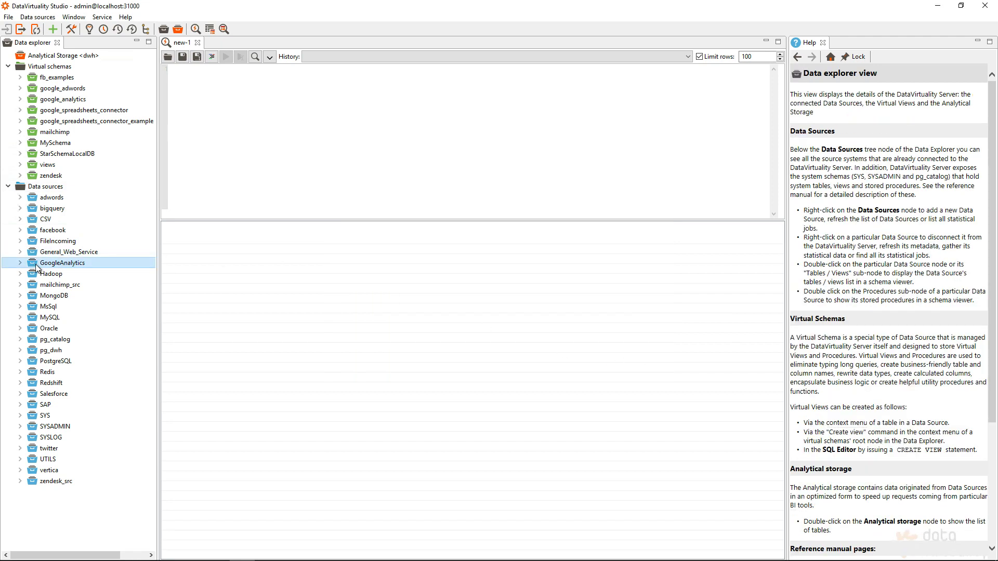
double_click(35, 264)
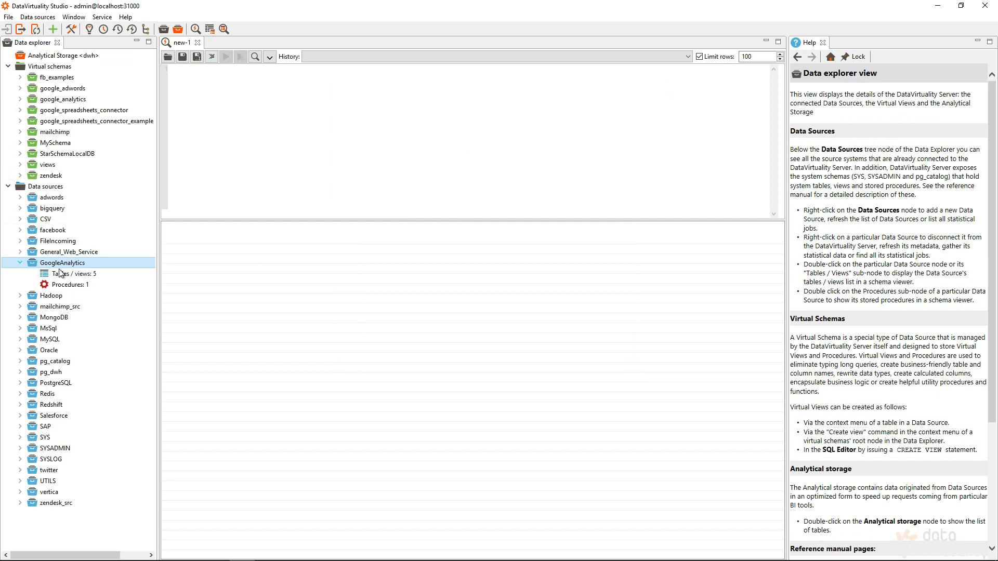
double_click(76, 274)
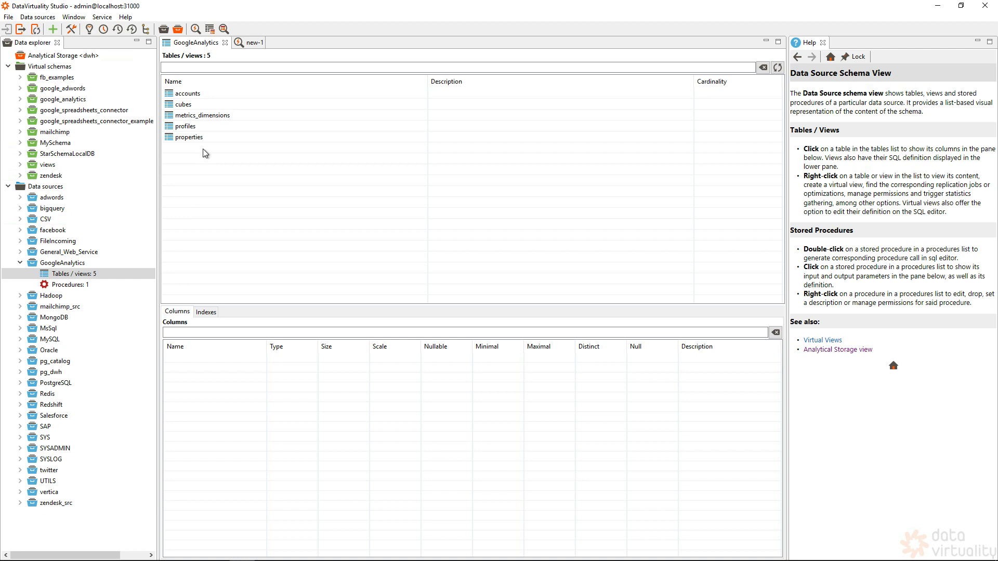
click(184, 129)
right_click(184, 129)
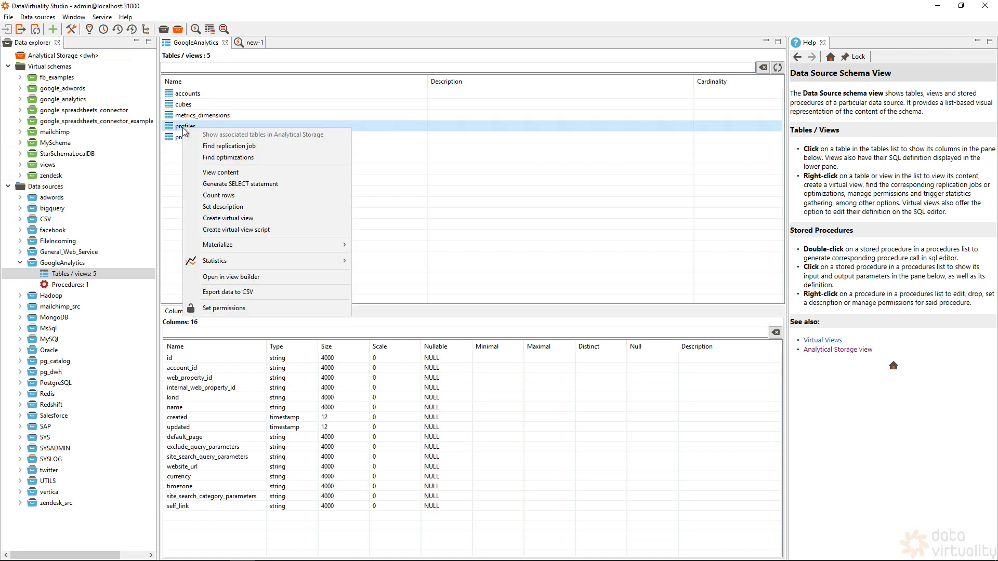
click(239, 173)
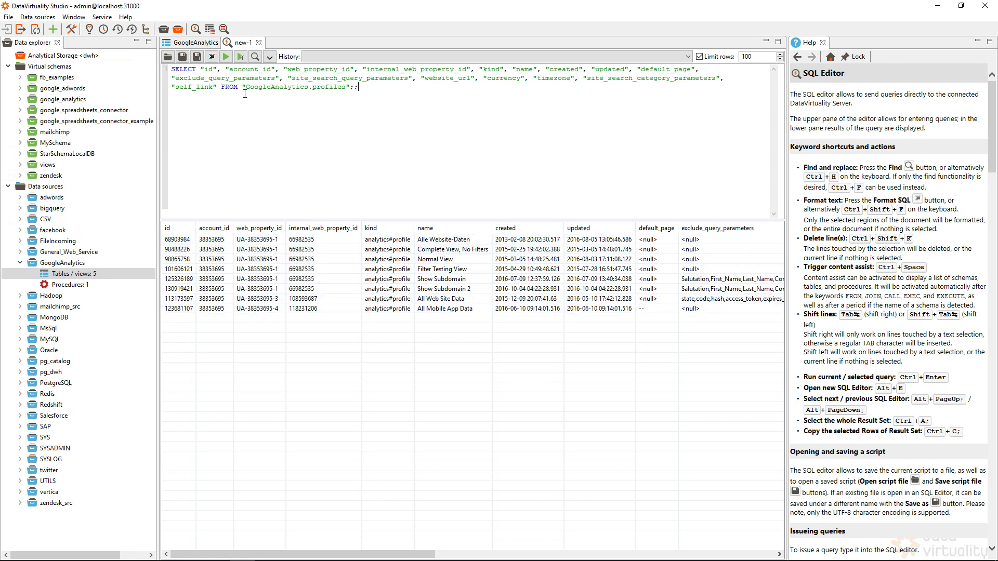
Step: Open the Google Analytics query builder with the GoogleAnalytics data source and choose the "Complete View, No Filters" profile
click(269, 58)
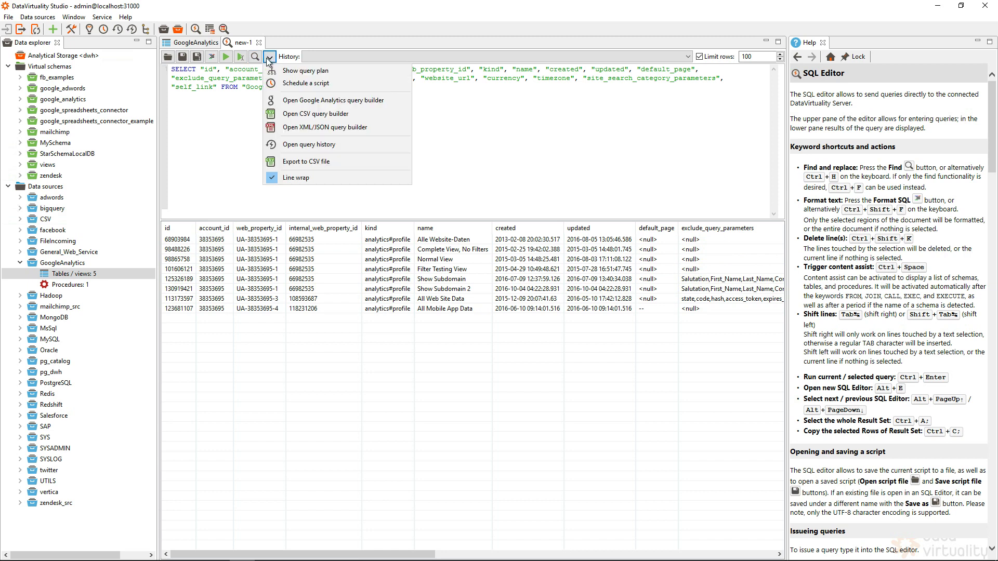
click(333, 100)
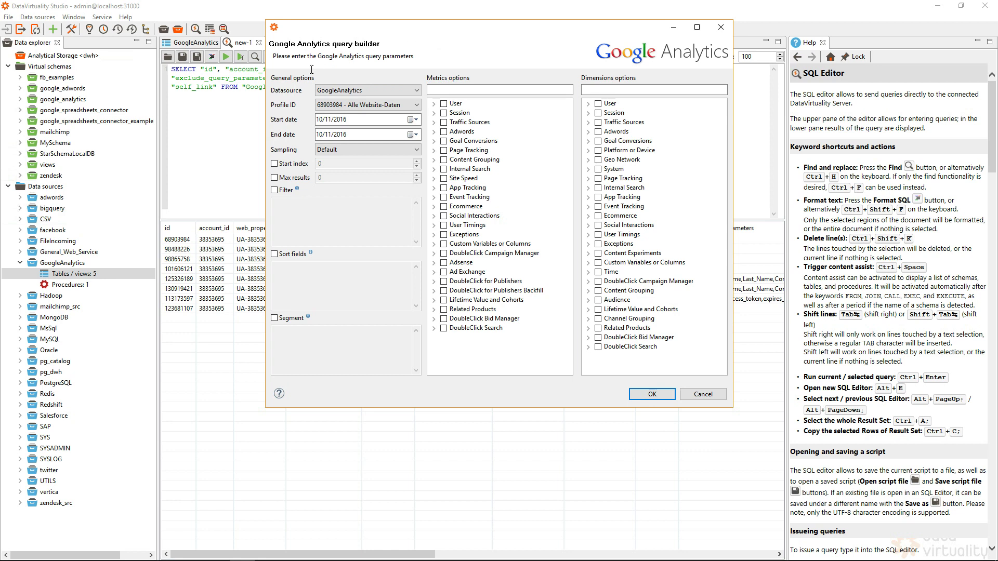
click(332, 92)
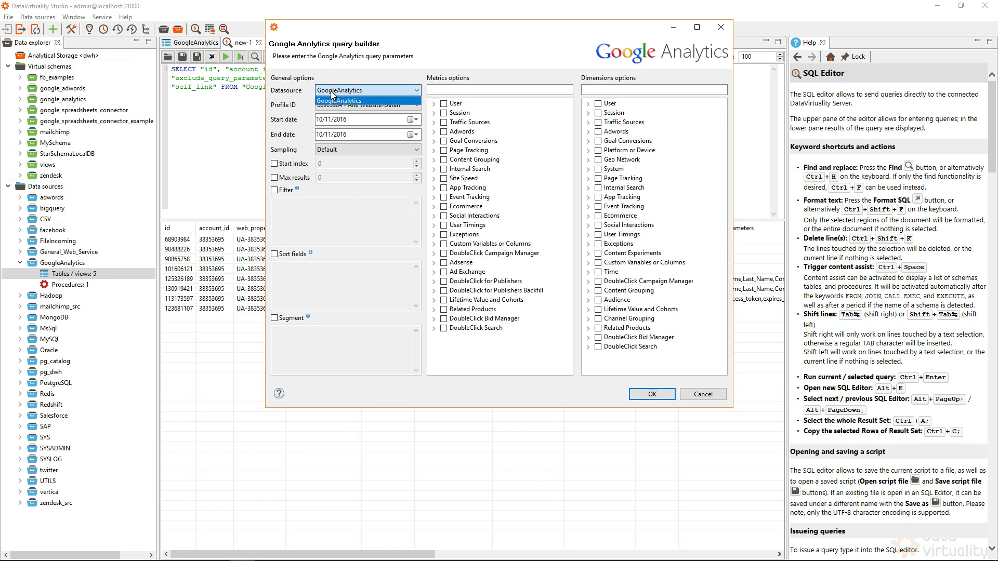
click(331, 94)
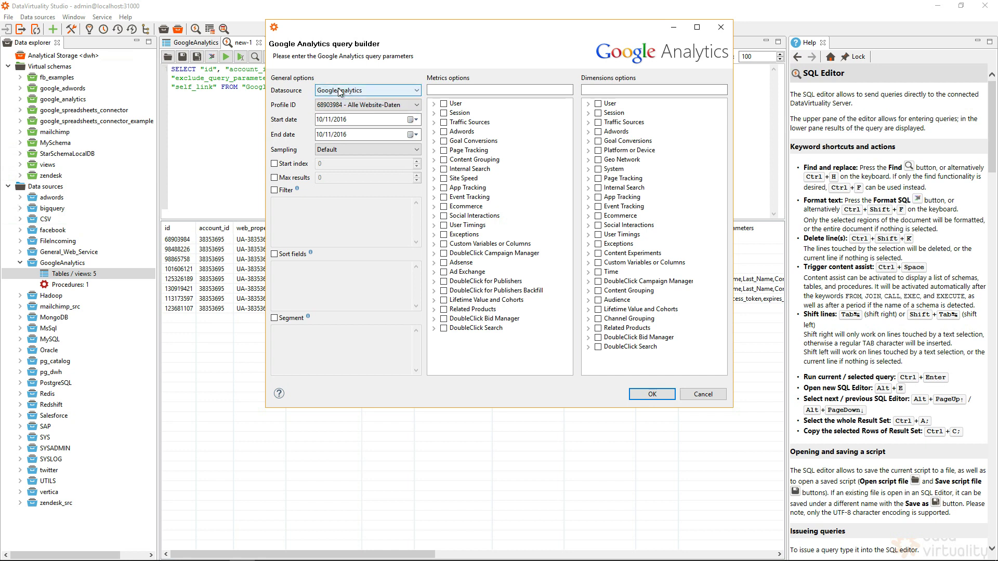
click(337, 91)
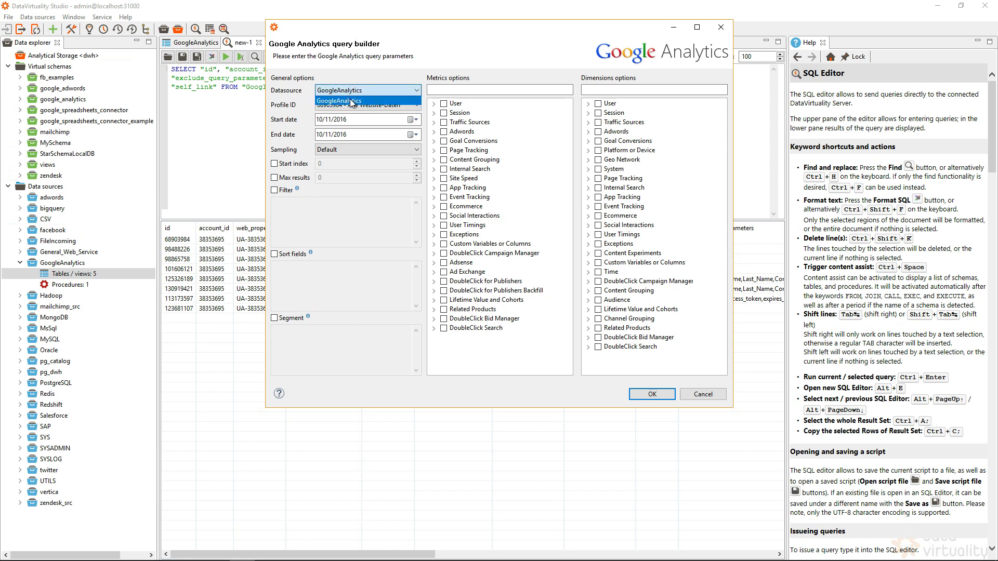
click(351, 102)
click(330, 104)
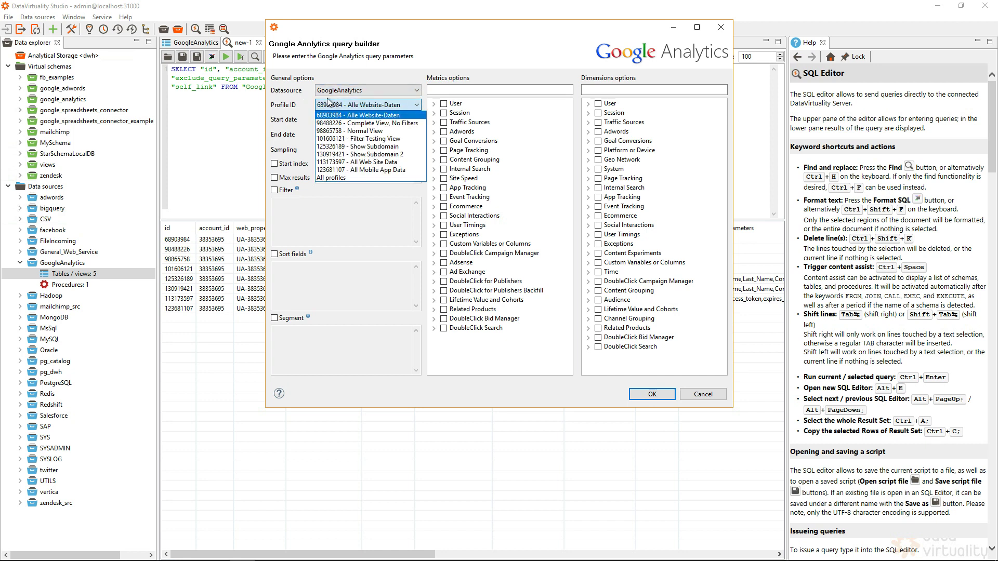
click(369, 125)
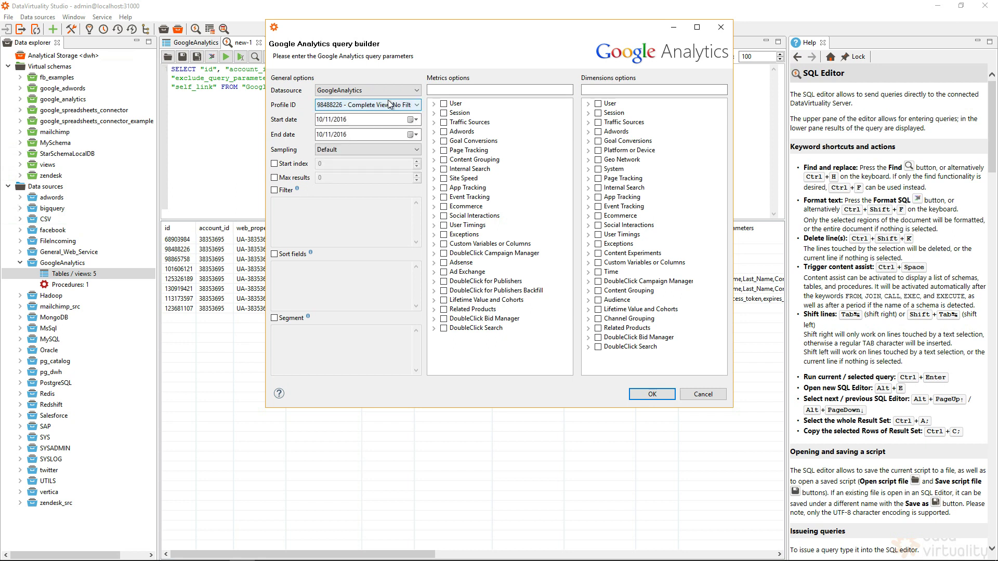
Step: Set the query's start date to 7/11/2016 and keep the sampling at Default
click(321, 120)
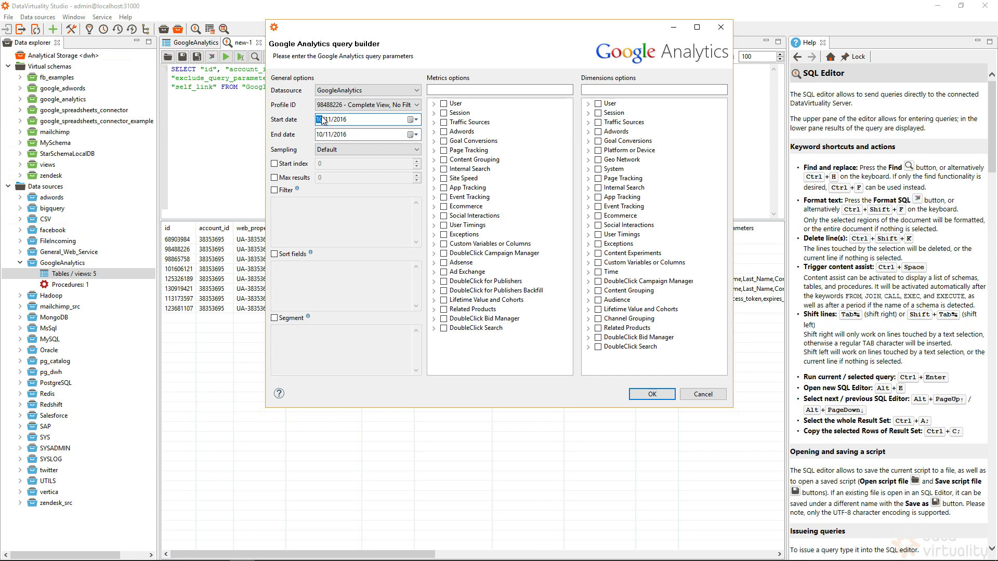
text(7)
click(348, 150)
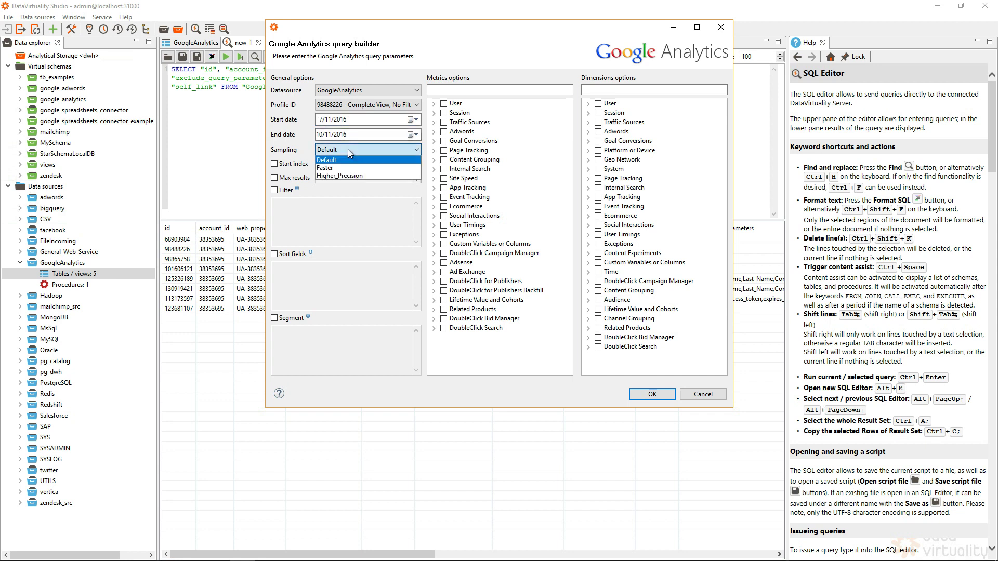
click(348, 149)
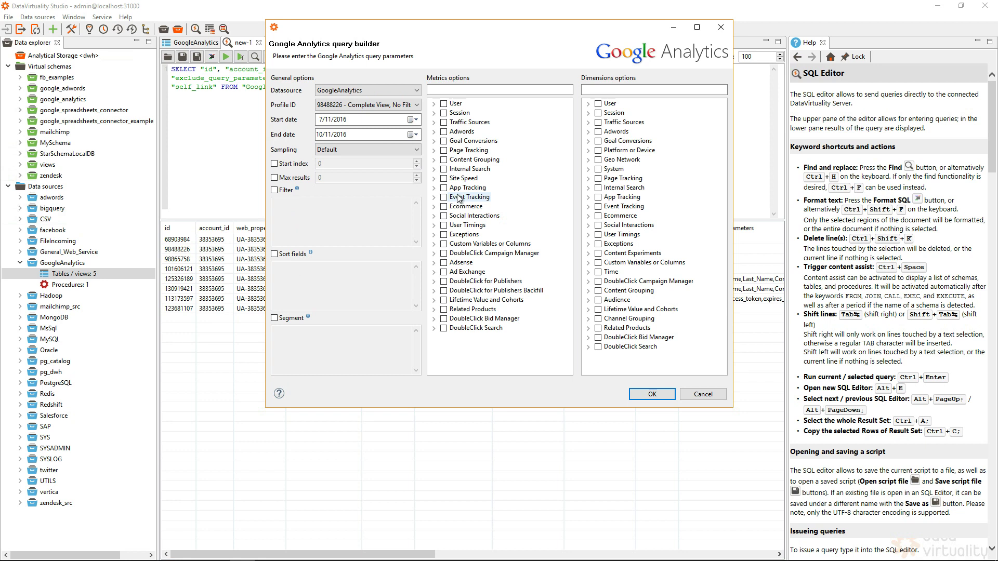
Step: Include the User metrics ga:users and ga:newUsers in the query
click(434, 104)
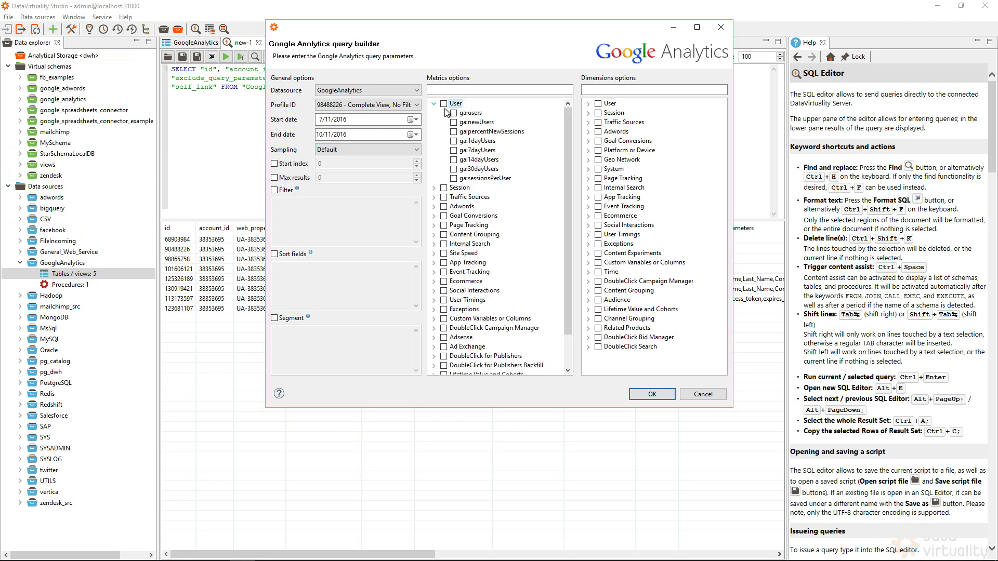
click(453, 113)
click(454, 122)
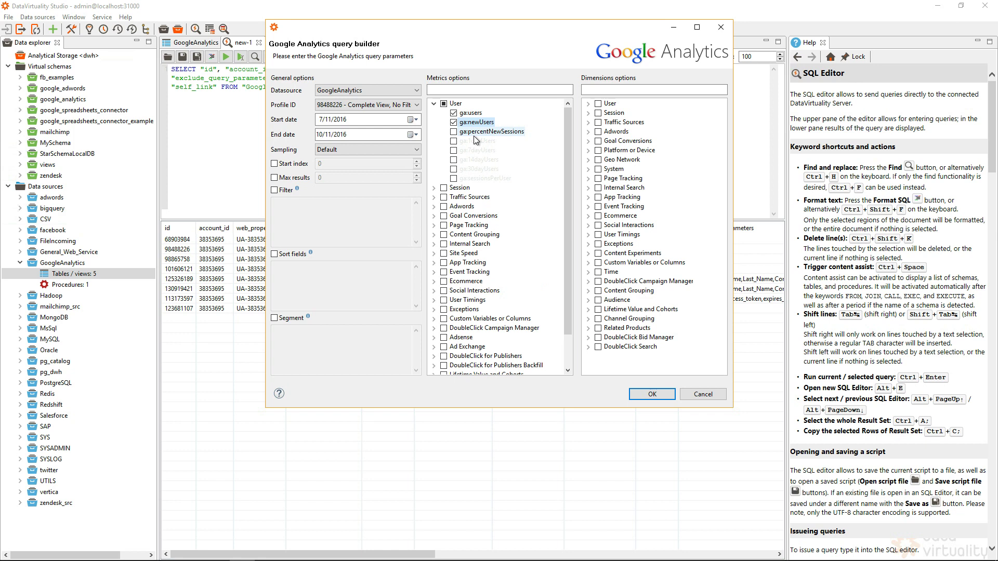
scroll(476, 135, down, 2)
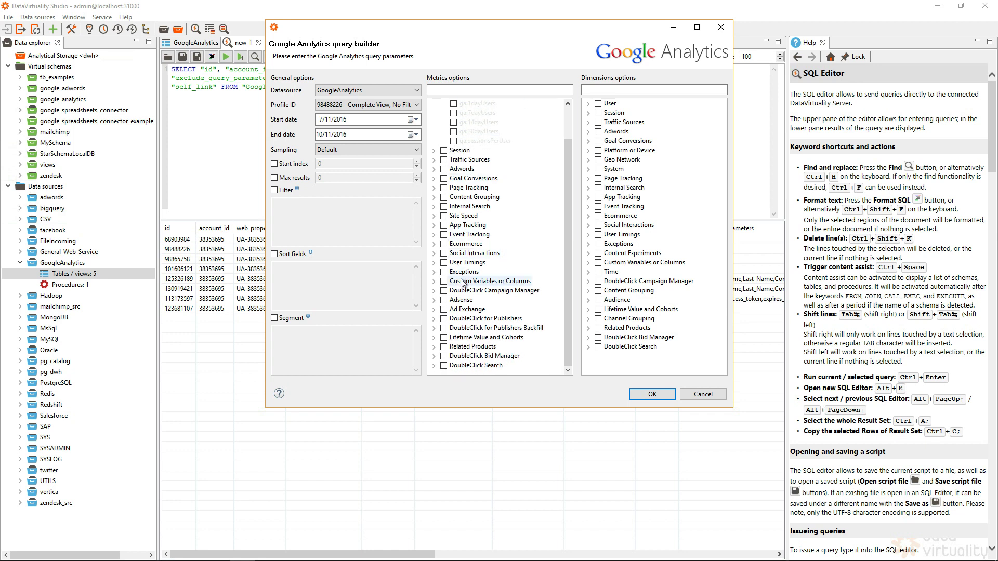
click(435, 282)
click(455, 291)
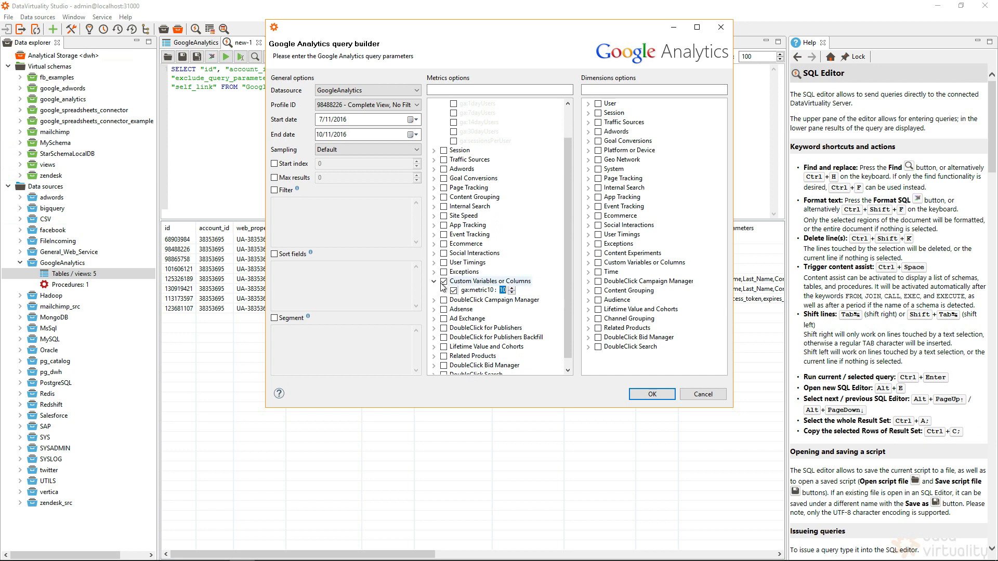
click(443, 283)
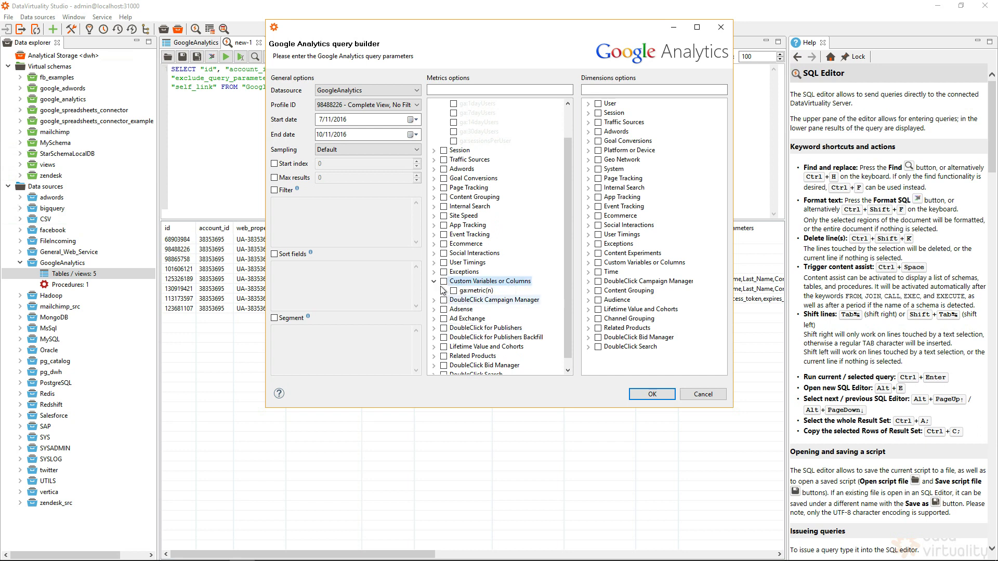
click(435, 282)
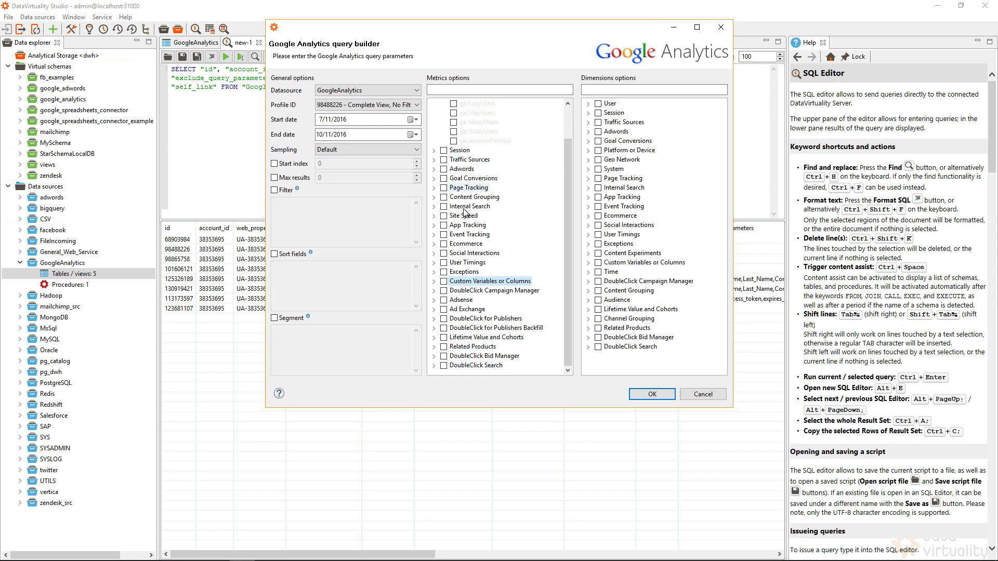
scroll(471, 239, up, 2)
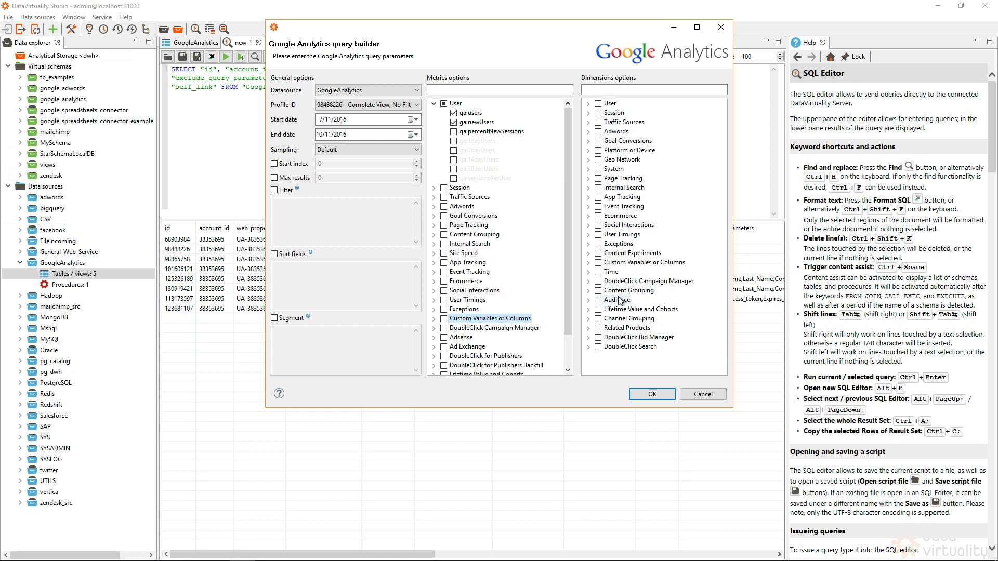
Step: Add the Time dimension ga:date and generate the SQL query from the builder
click(589, 272)
click(608, 189)
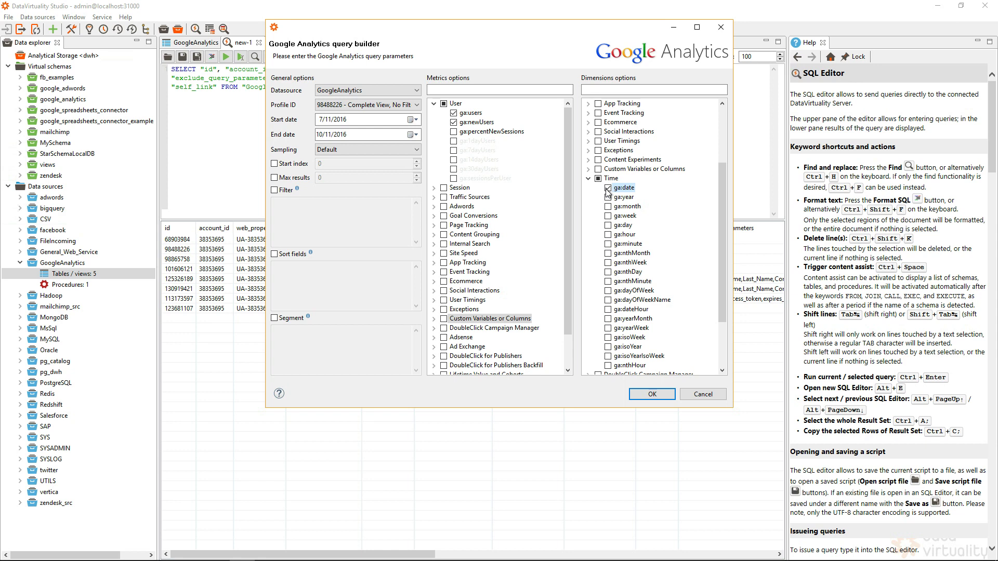
click(652, 393)
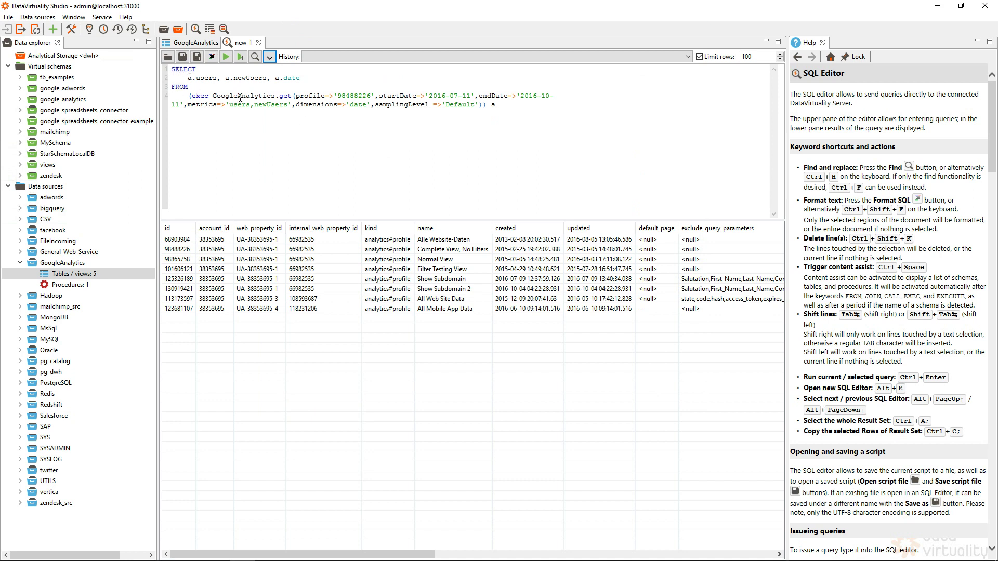
Step: Run the generated Google Analytics query and look through the returned users, newUsers and date rows
double_click(241, 97)
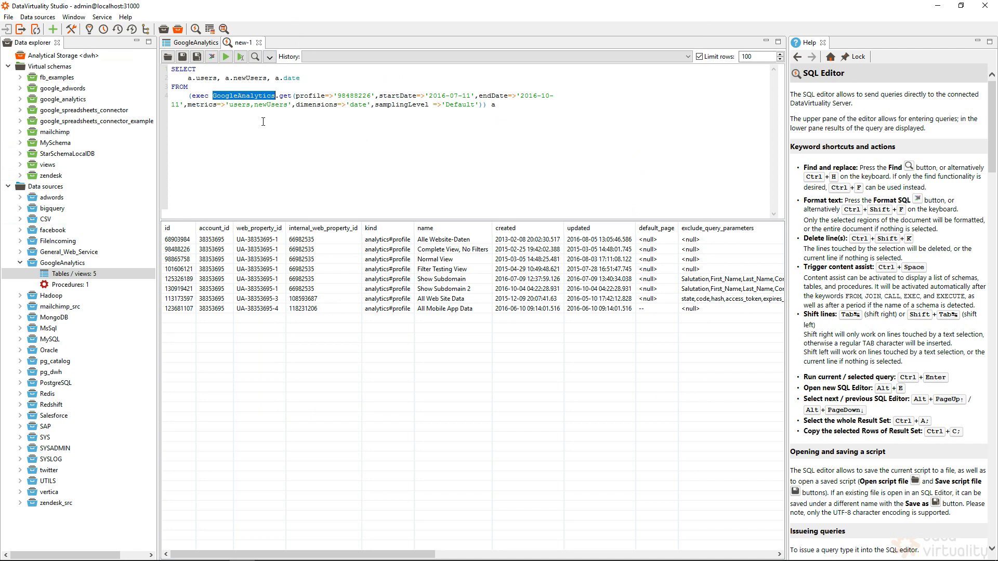
click(262, 105)
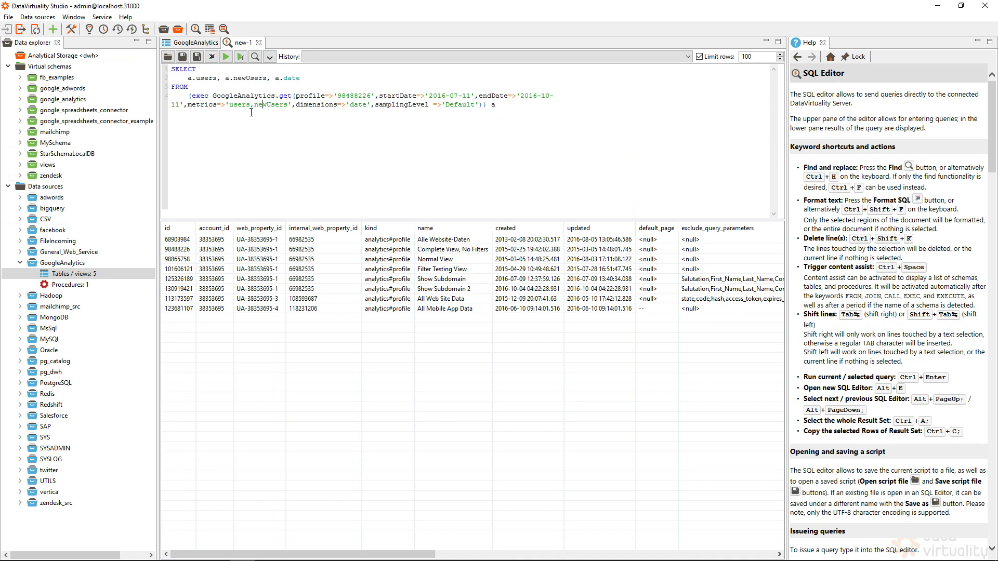
click(226, 57)
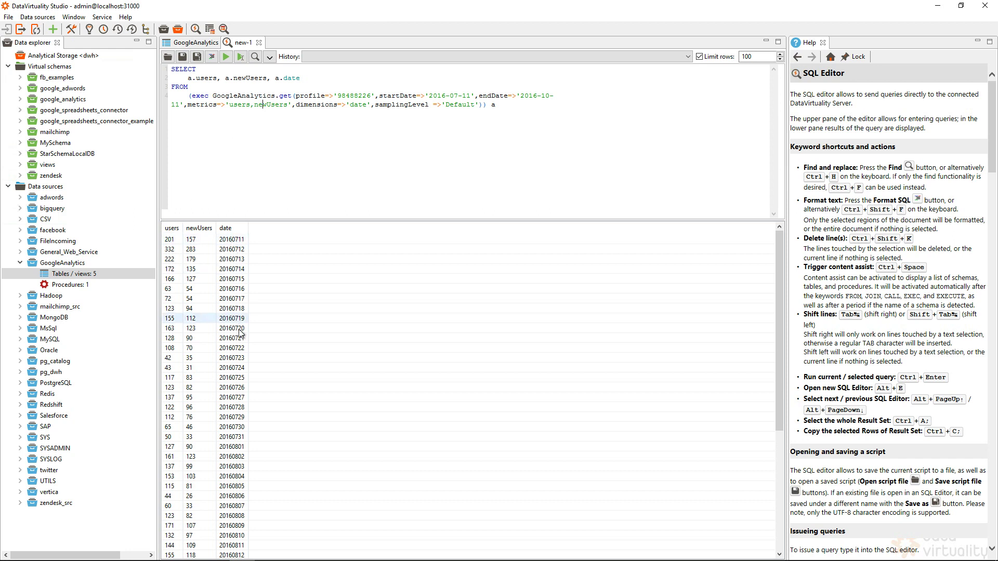
scroll(218, 301, down, 2)
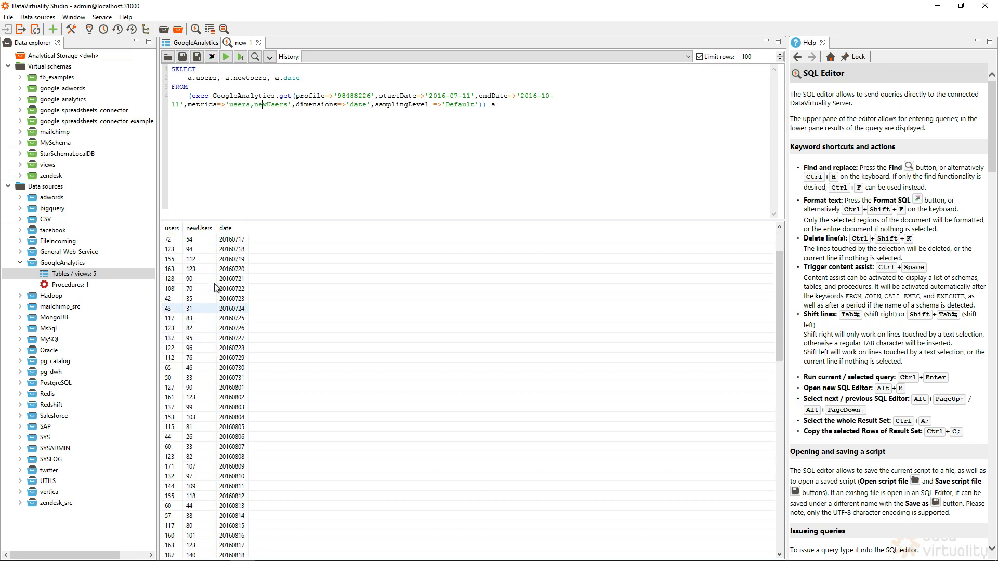
scroll(221, 244, up, 2)
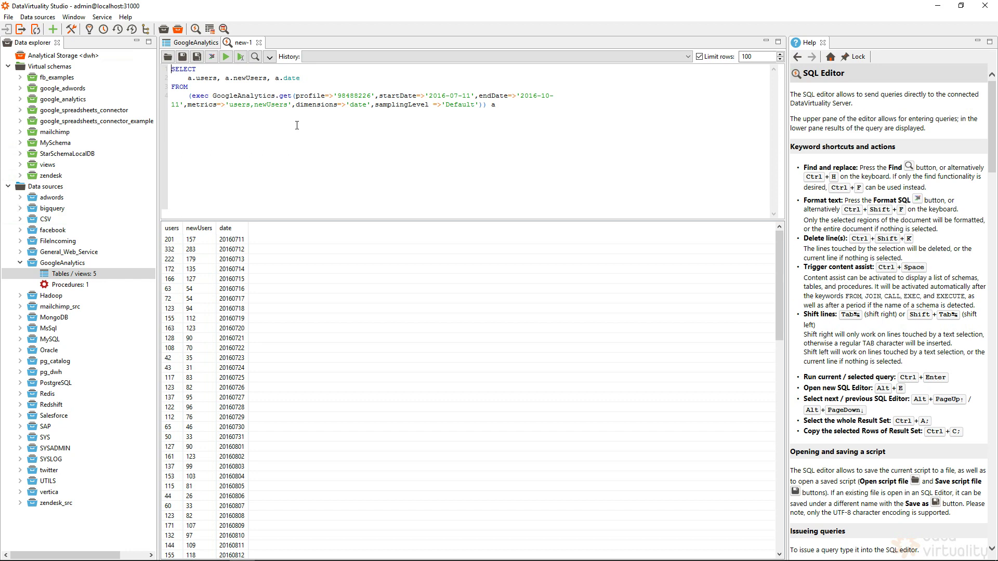
Step: Prefix the query with "CREATE VIEW views.gaView as", execute the statement and close the SQL editor
key(Return)
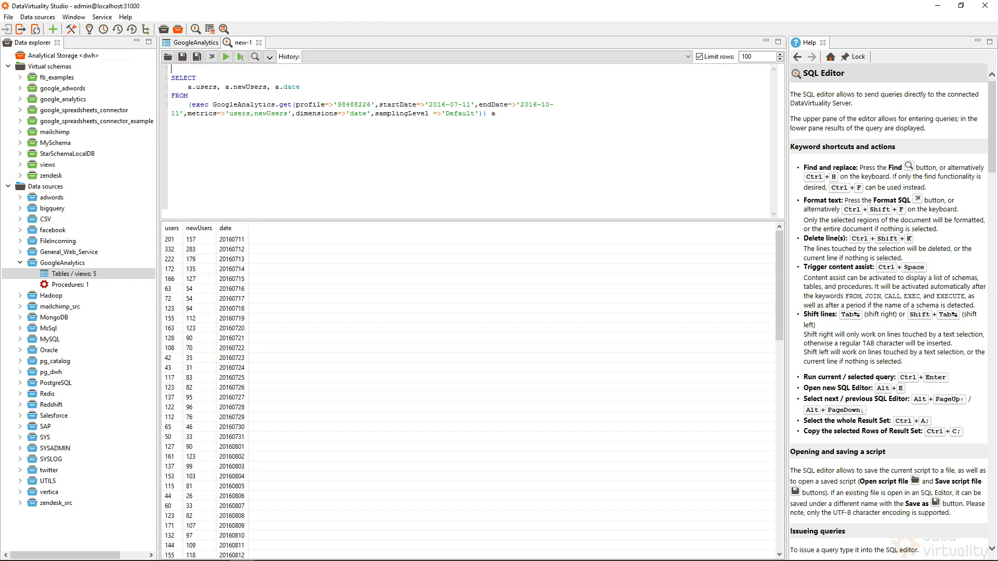
text(create)
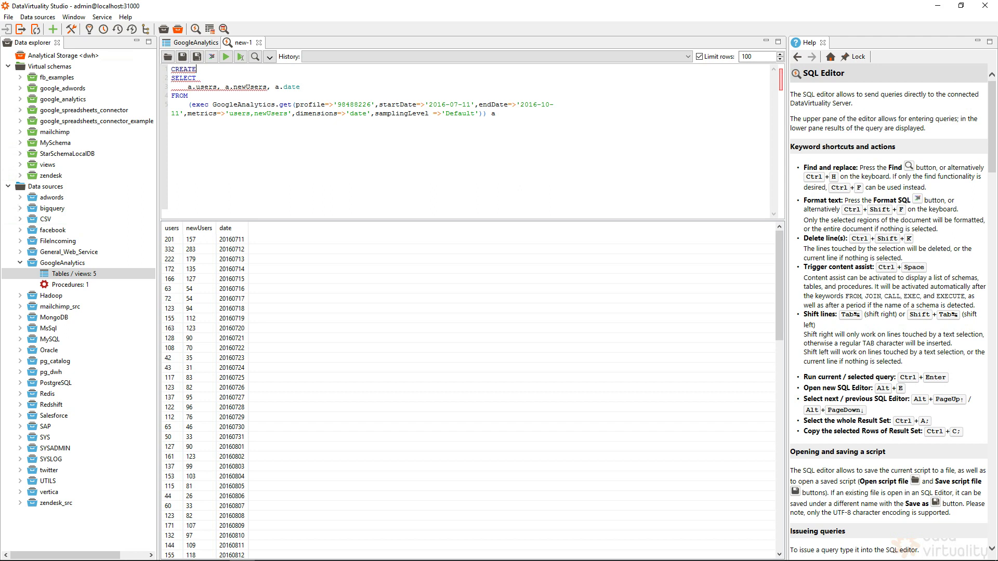
text( view )
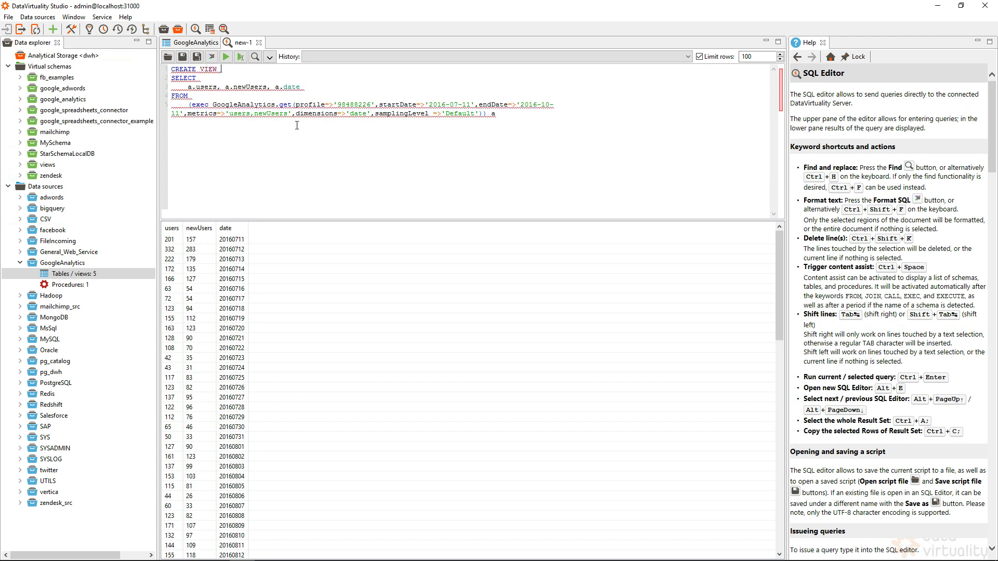
text(views.gaView as)
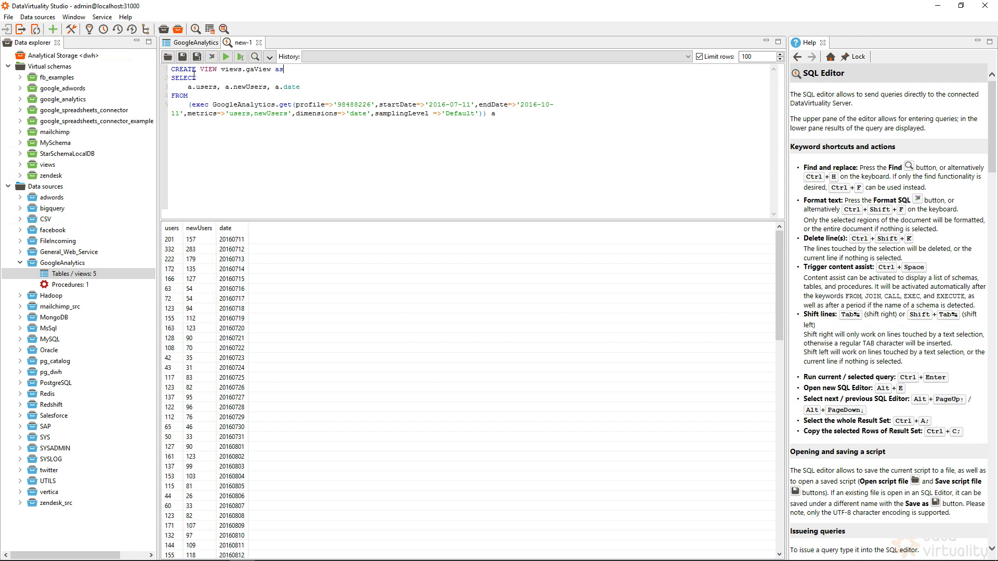
click(226, 56)
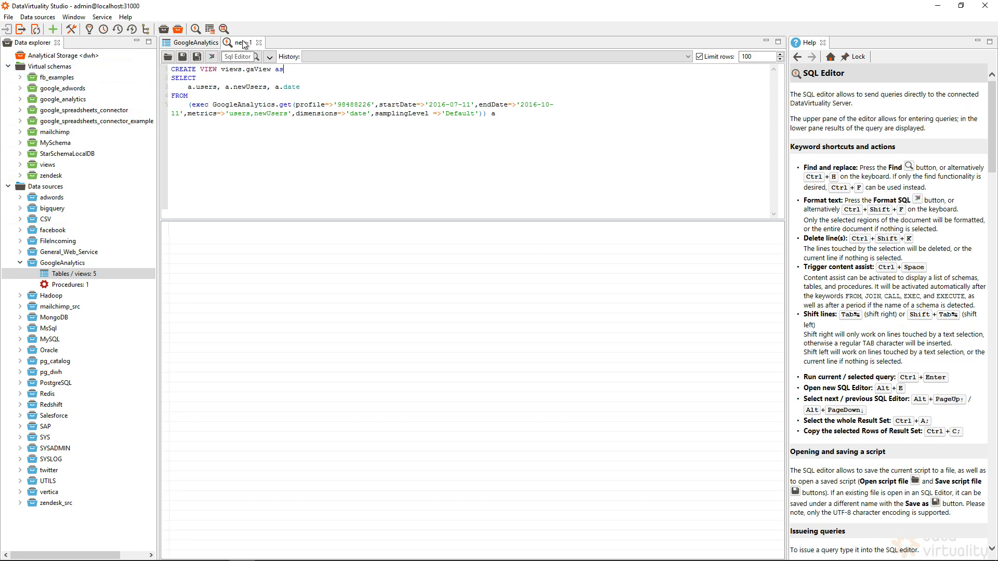
click(258, 43)
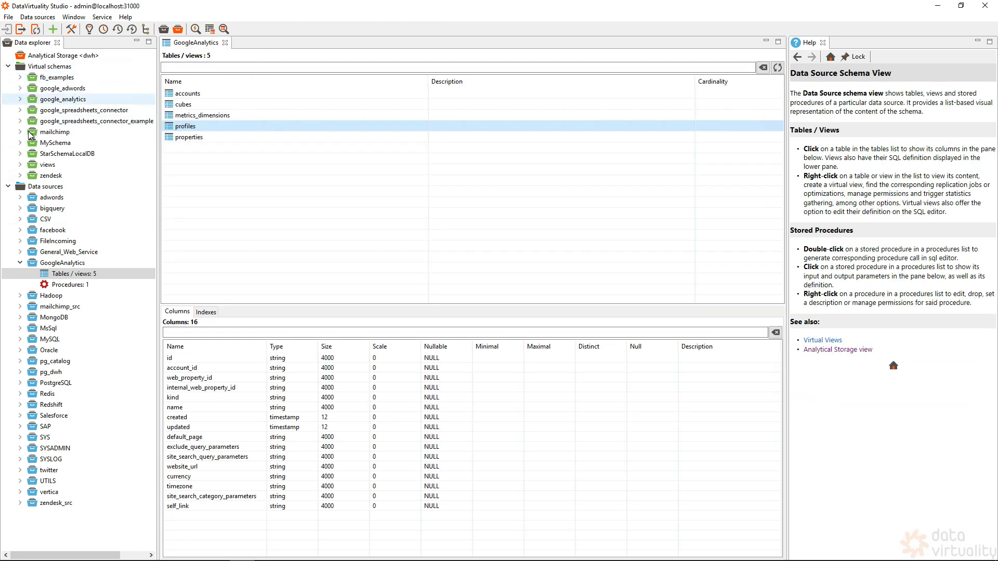
Step: List the tables and views of the virtual schema views and examine the columns and SQL definition of gaView
click(20, 164)
click(88, 177)
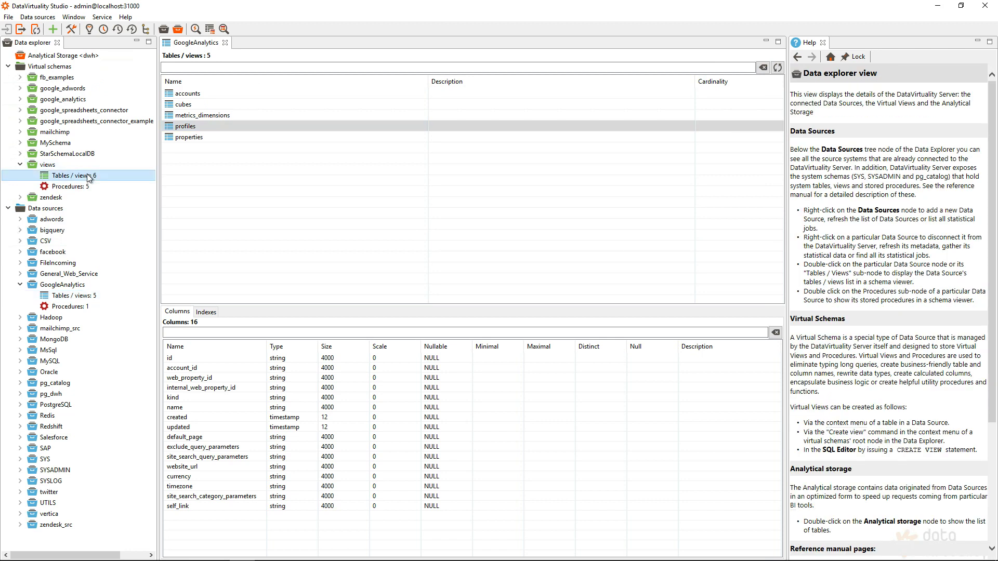
double_click(89, 177)
click(777, 67)
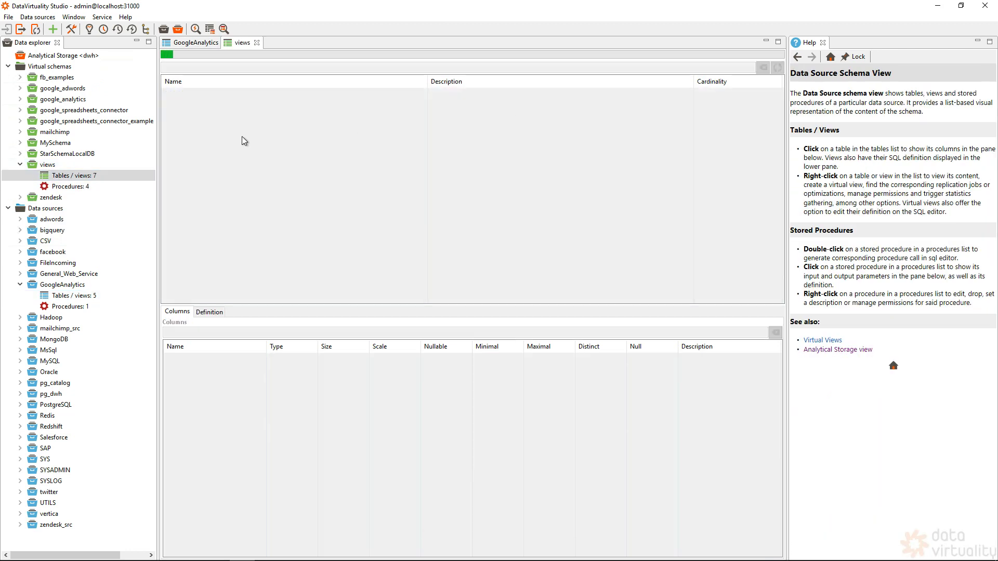
click(195, 157)
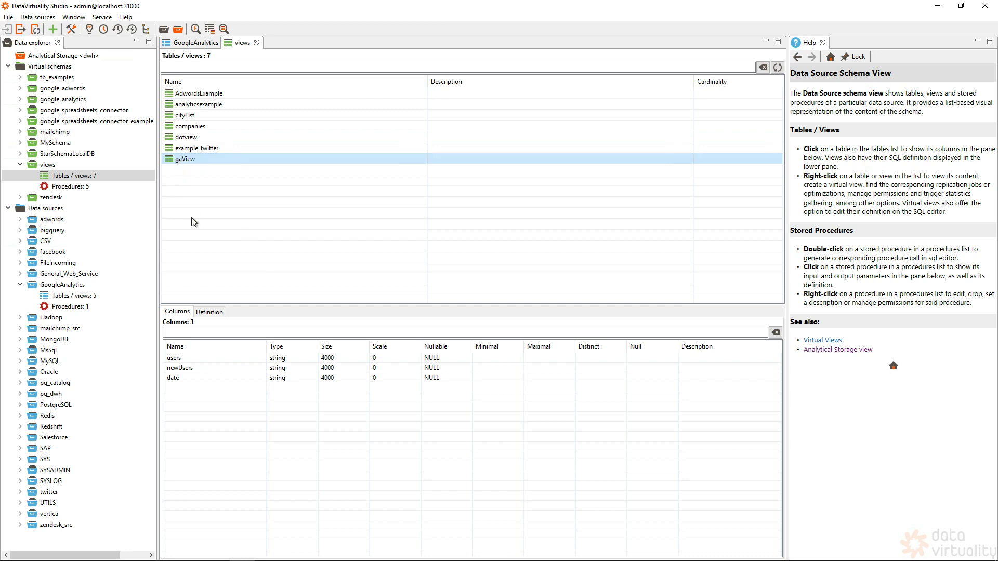
click(204, 313)
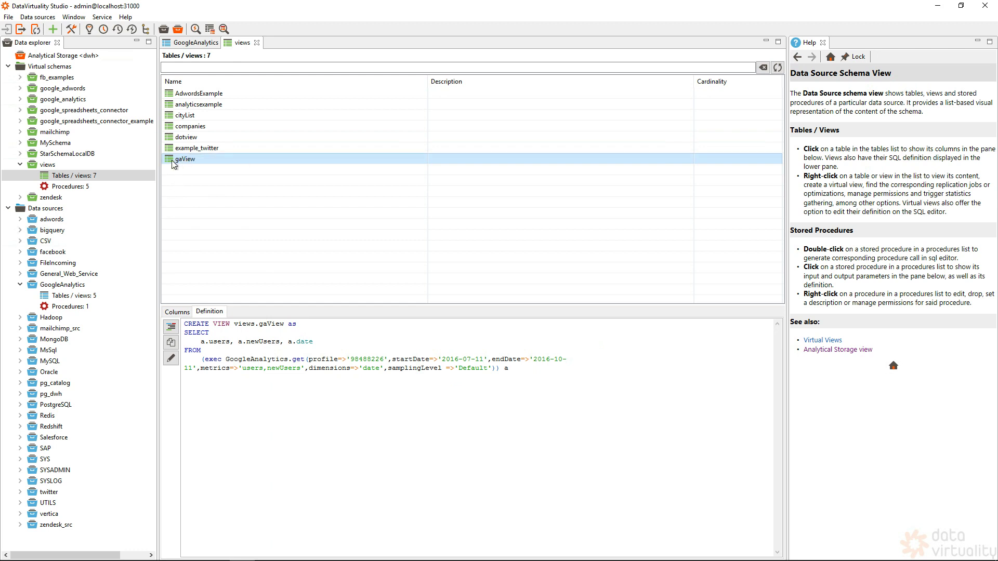
Step: View the content of gaView and look through its users, newUsers and date rows
right_click(197, 157)
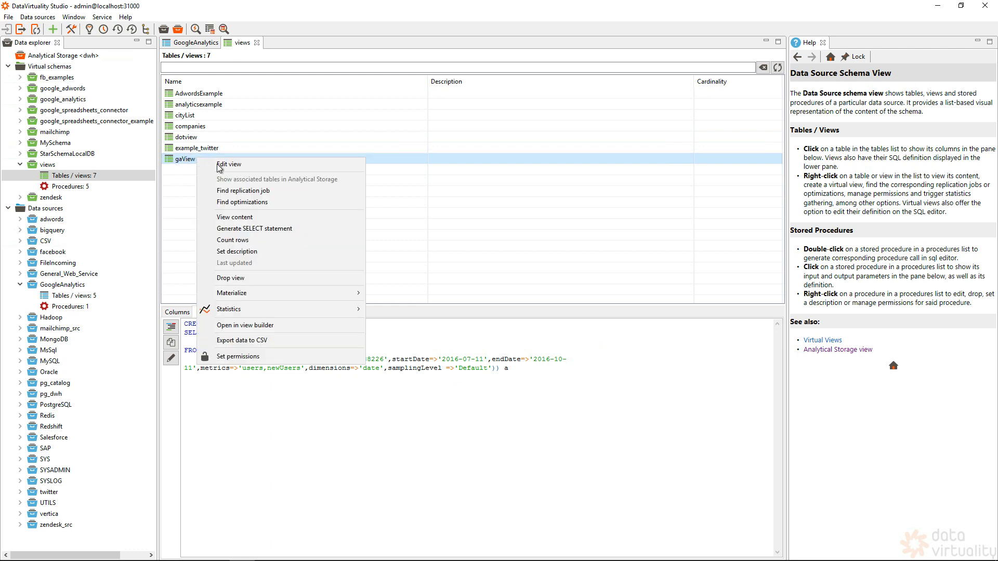
click(247, 218)
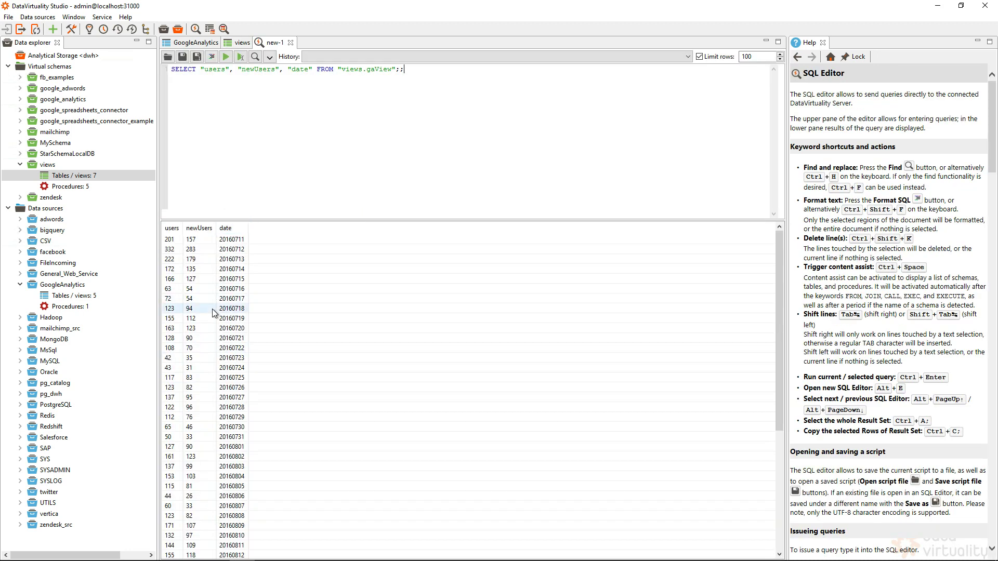
scroll(211, 310, down, 4)
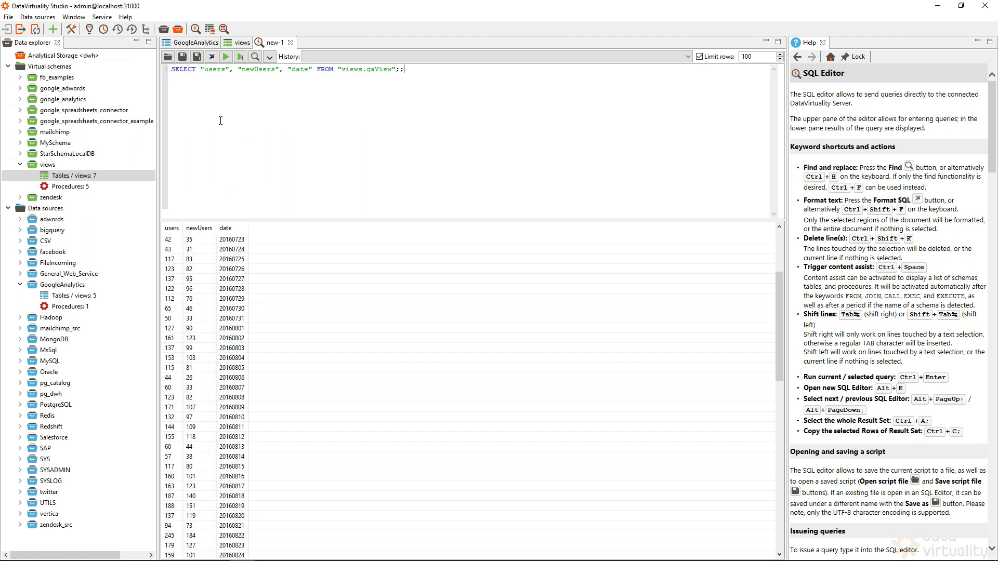
Step: Materialize gaView now and on schedule, with an enabled daily job starting at 4:00 AM
double_click(96, 174)
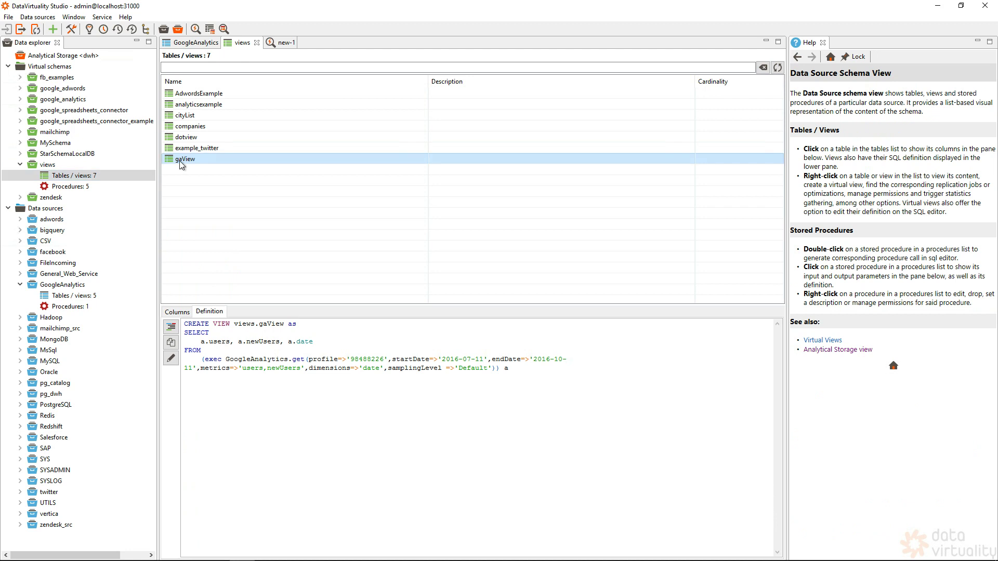
right_click(181, 163)
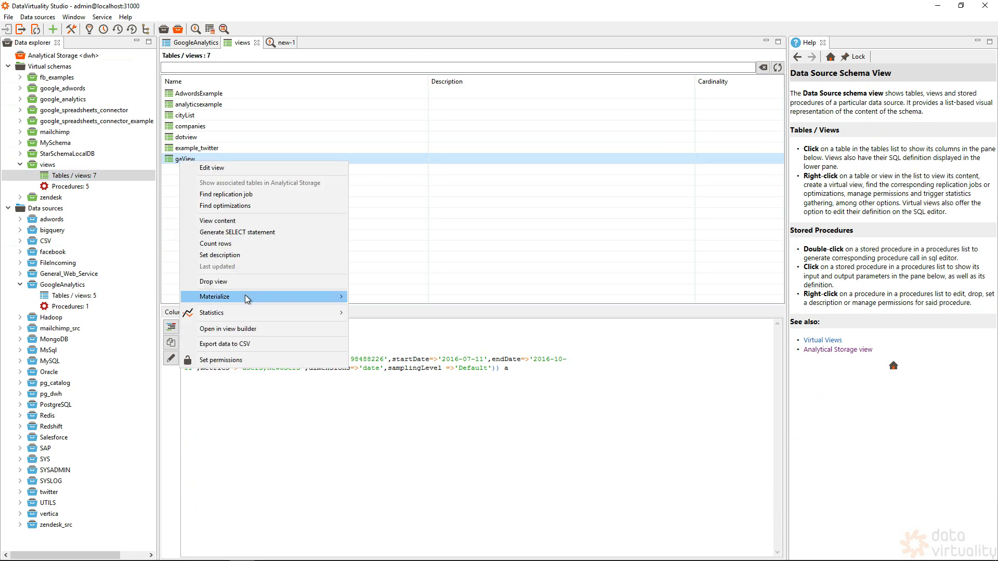
mouse_move(247, 299)
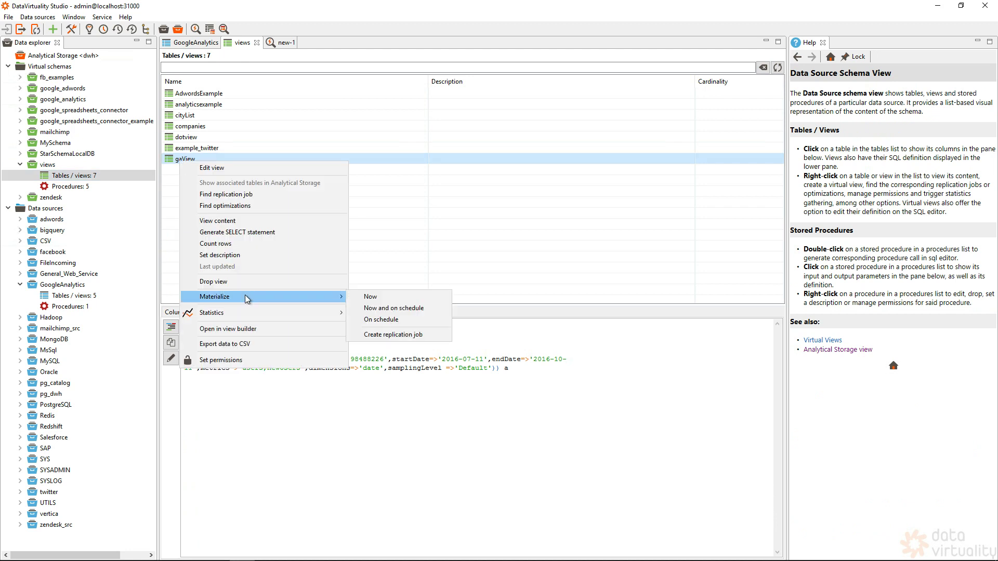
click(395, 311)
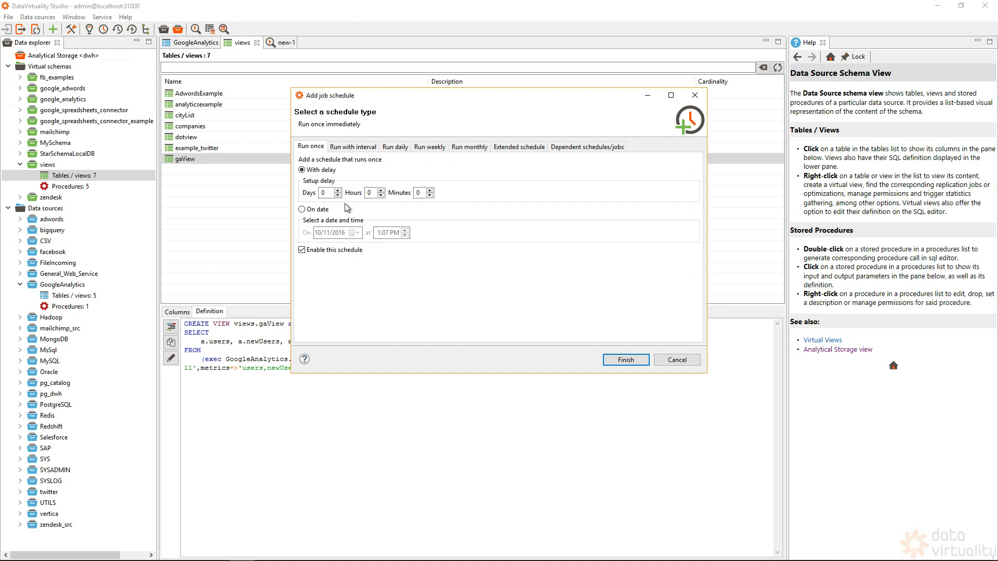
click(395, 147)
click(400, 175)
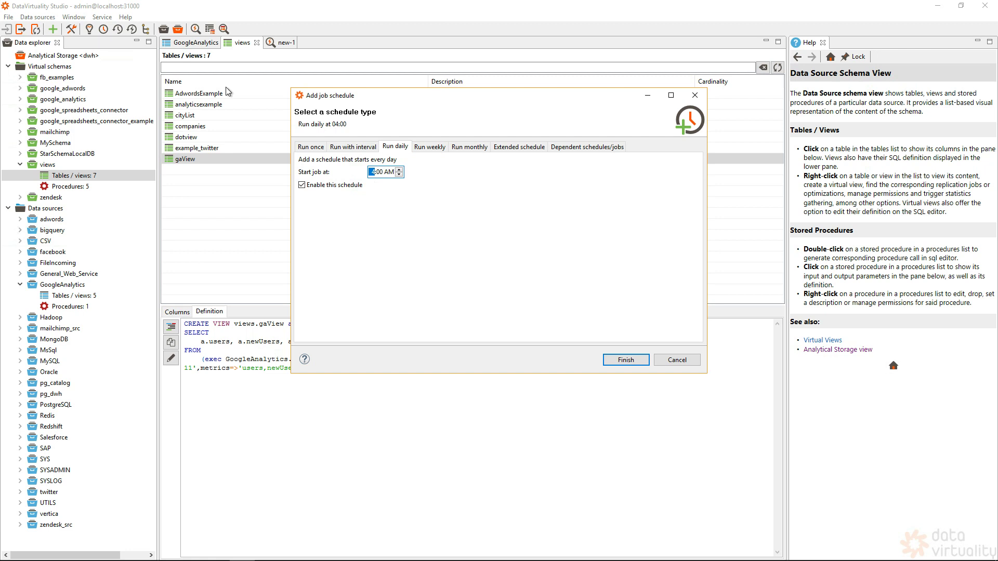
click(626, 359)
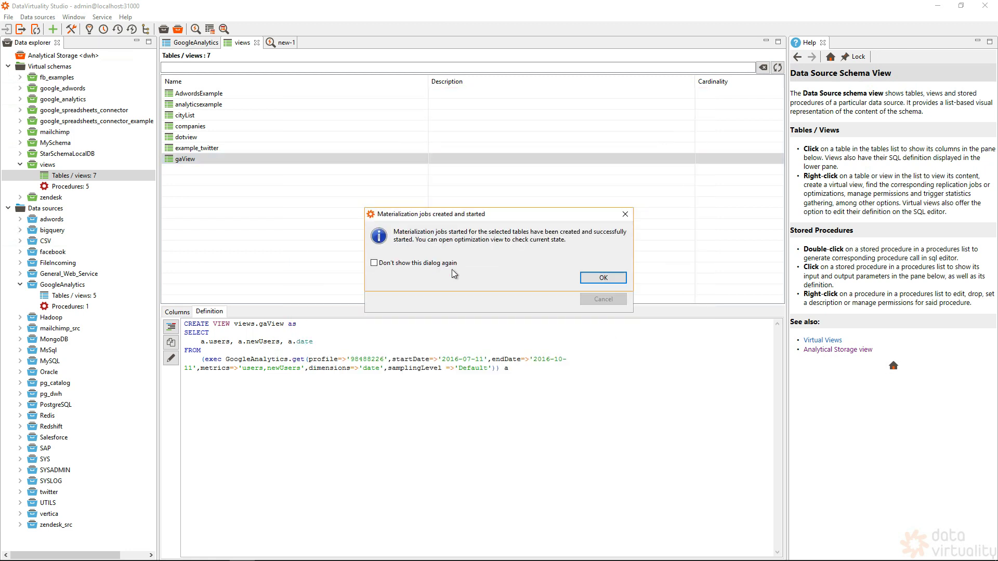
click(603, 280)
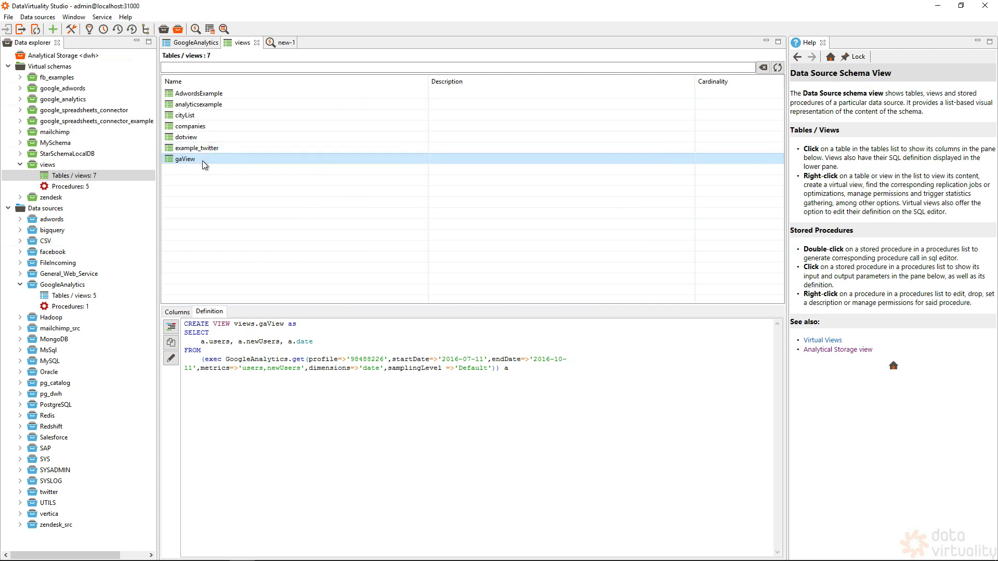